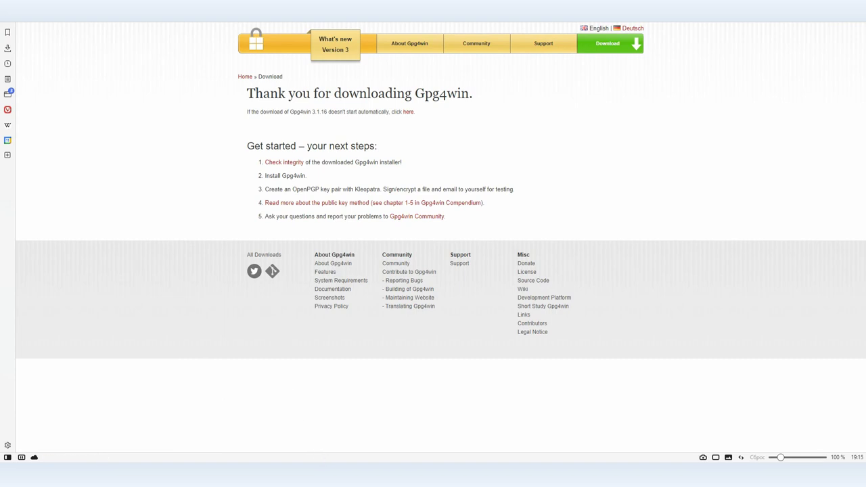
- Start the Gpg4win 3.1.16 download and continue to the installer's component selection
{"action": "left_click", "coordinate": [482, 304]}
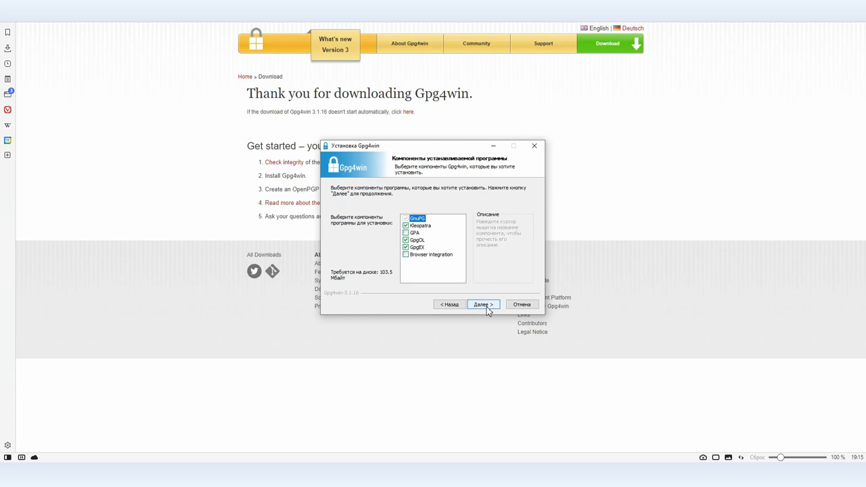
- Install Gpg4win 3.1.16 with GPA and browser integration into the default folder, then finish
{"action": "left_click", "coordinate": [405, 233]}
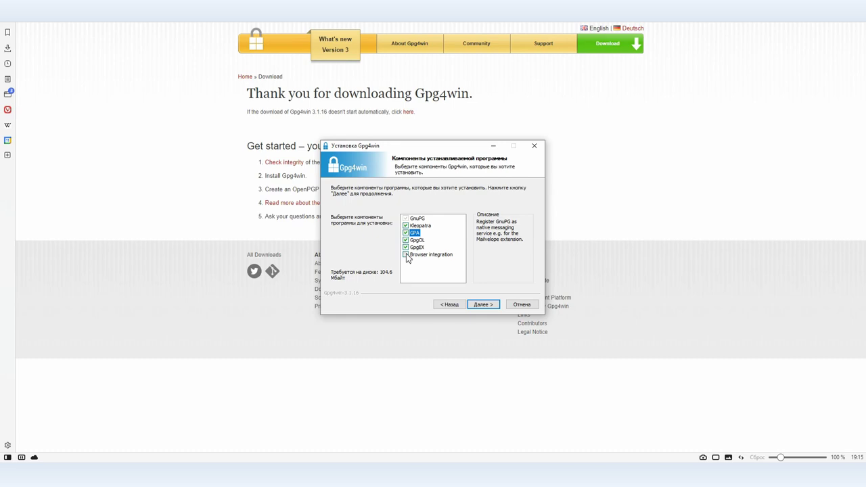
{"action": "left_click", "coordinate": [406, 255]}
{"action": "left_click", "coordinate": [484, 304]}
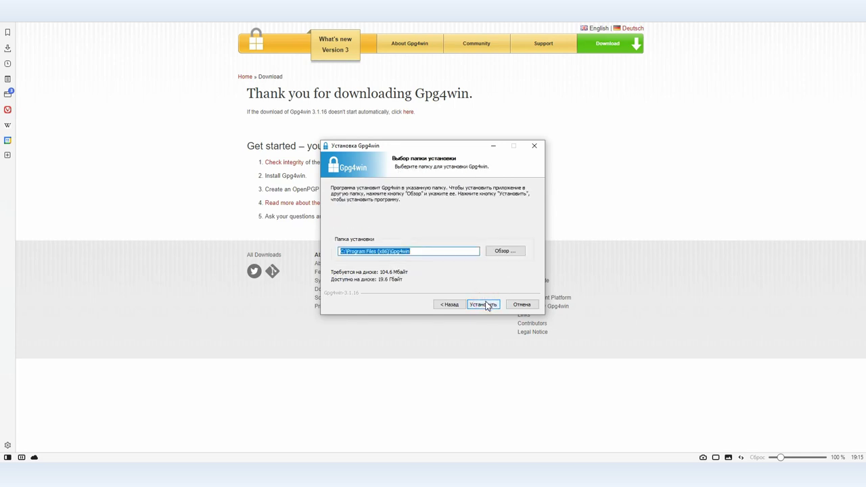
{"action": "left_click", "coordinate": [484, 303]}
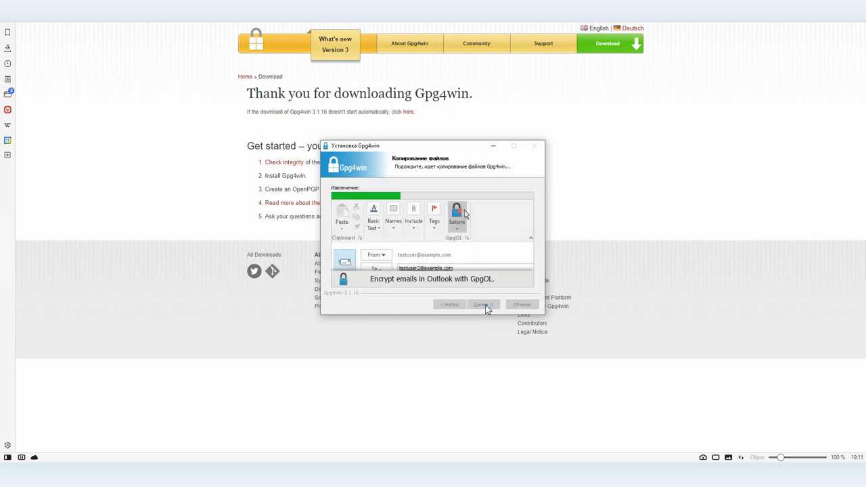
{"action": "left_click", "coordinate": [485, 304]}
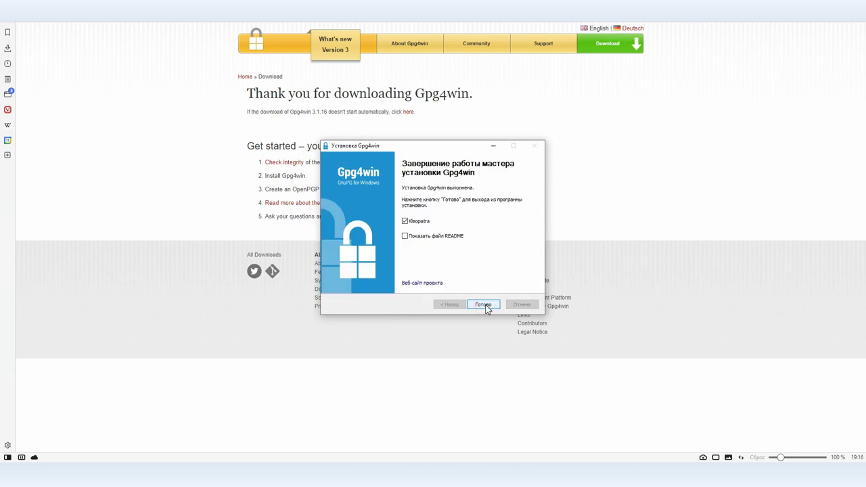
{"action": "left_click", "coordinate": [484, 305]}
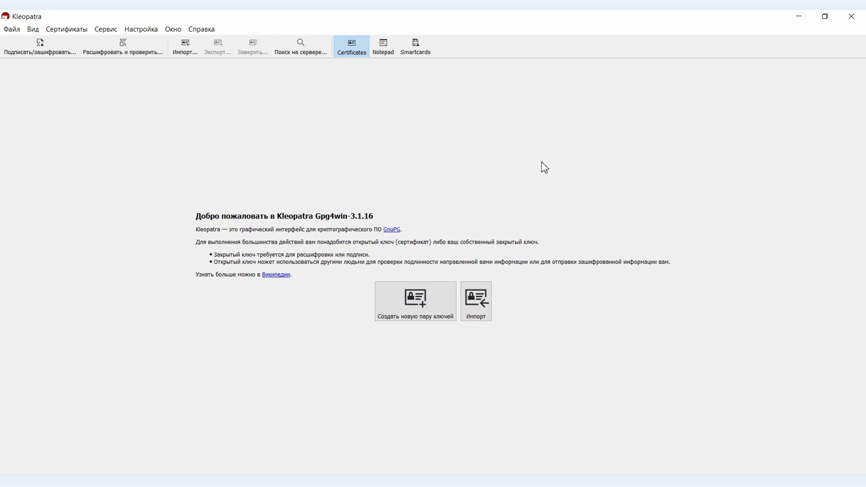
- Start a new key pair and enter the owner's name, fixing a typo
{"action": "left_click", "coordinate": [396, 304]}
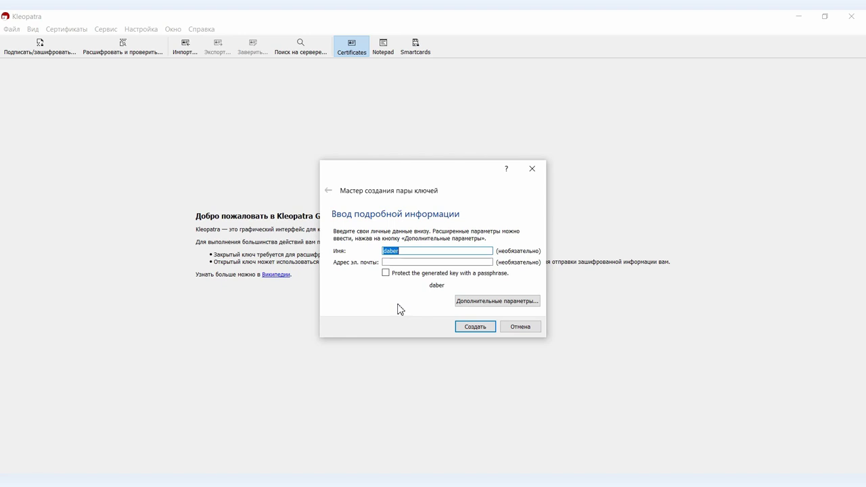
{"action": "left_click", "coordinate": [417, 251]}
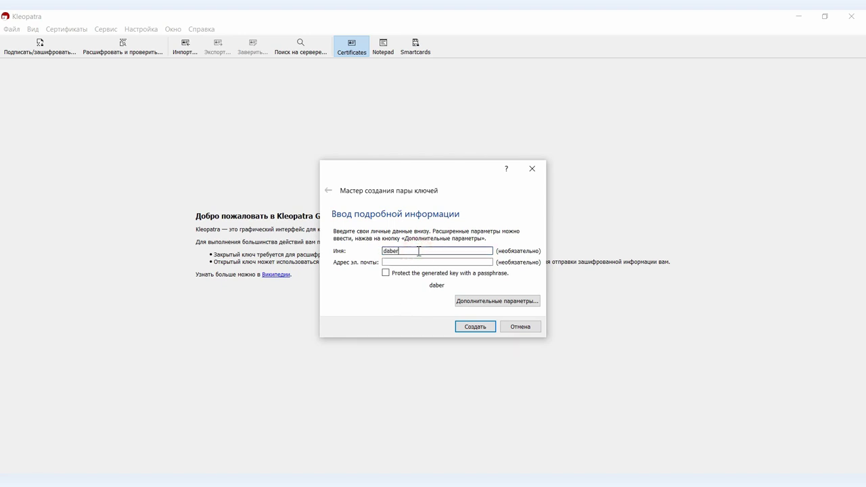
{"action": "type", "text": "_"}
{"action": "key", "text": "BackSpace"}
{"action": "key", "text": "BackSpace"}
{"action": "key", "text": "BackSpace"}
{"action": "key", "text": "BackSpace"}
{"action": "key", "text": "BackSpace"}
{"action": "key", "text": "BackSpace"}
{"action": "key", "text": "Tab"}
{"action": "left_click", "coordinate": [393, 251]}
{"action": "key", "text": "BackSpace"}
{"action": "type", "text": "a"}
- Enter the owner's e-mail address and enable passphrase protection for the key
{"action": "left_click", "coordinate": [423, 261]}
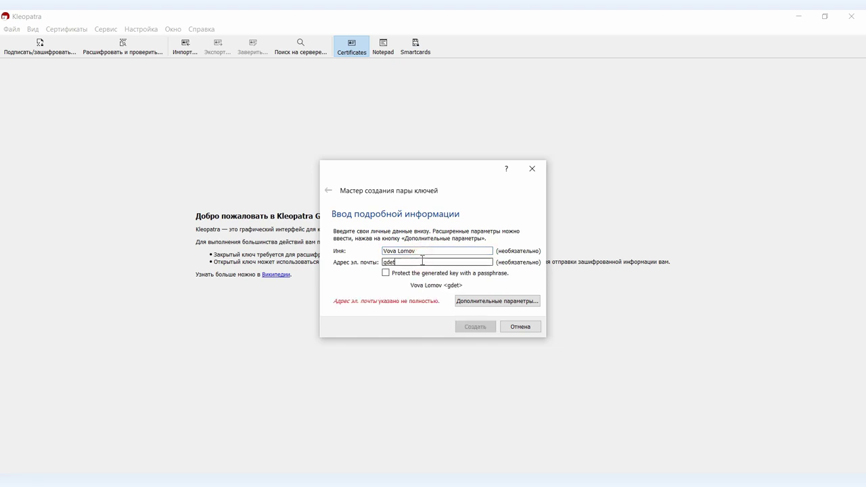
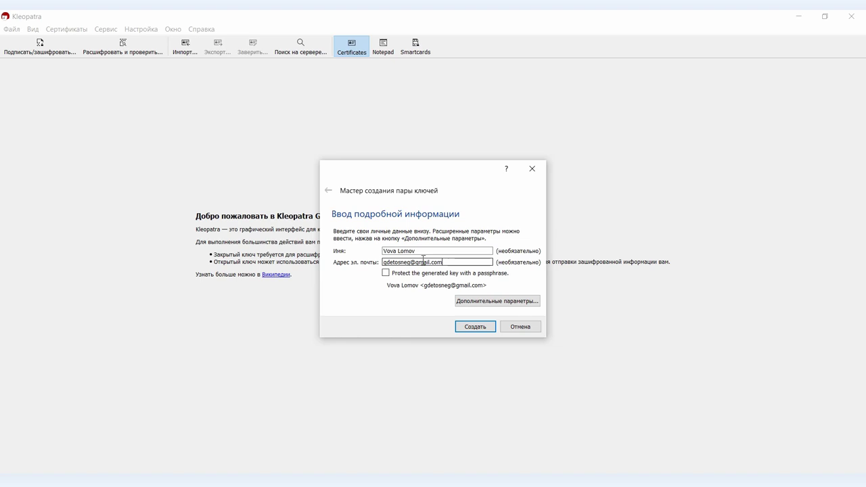
{"action": "left_click", "coordinate": [385, 273]}
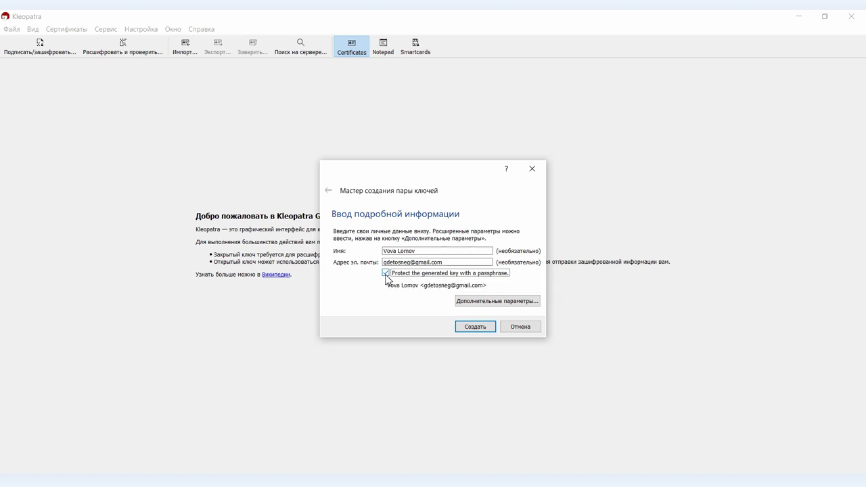
- In the advanced key settings, change the expiry date to 21.06.2027
{"action": "left_click", "coordinate": [477, 303]}
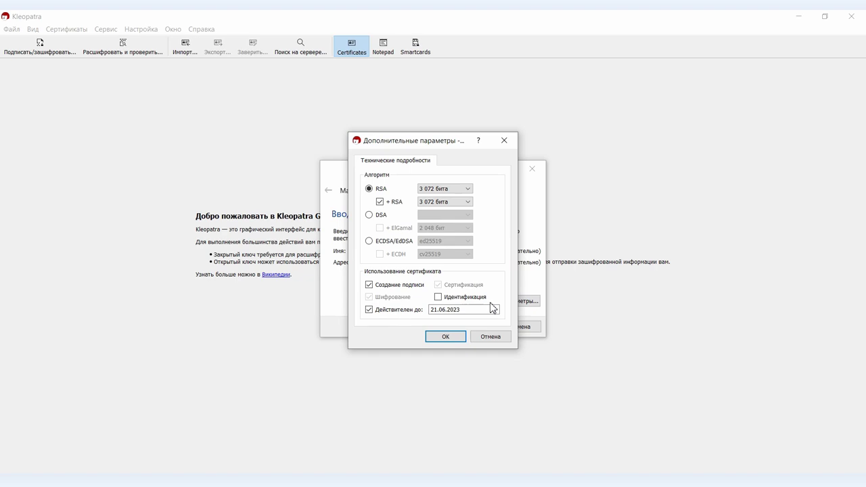
{"action": "left_click", "coordinate": [494, 309]}
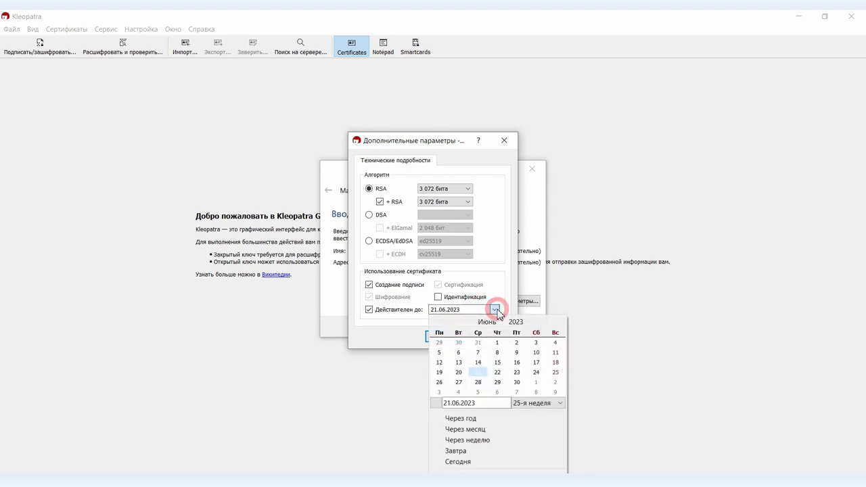
{"action": "left_click", "coordinate": [409, 352]}
{"action": "left_click_drag", "start_coordinate": [457, 309], "coordinate": [466, 309]}
{"action": "left_click", "coordinate": [445, 336]}
- Generate the key pair, entering and confirming its passphrase
{"action": "left_click", "coordinate": [463, 330]}
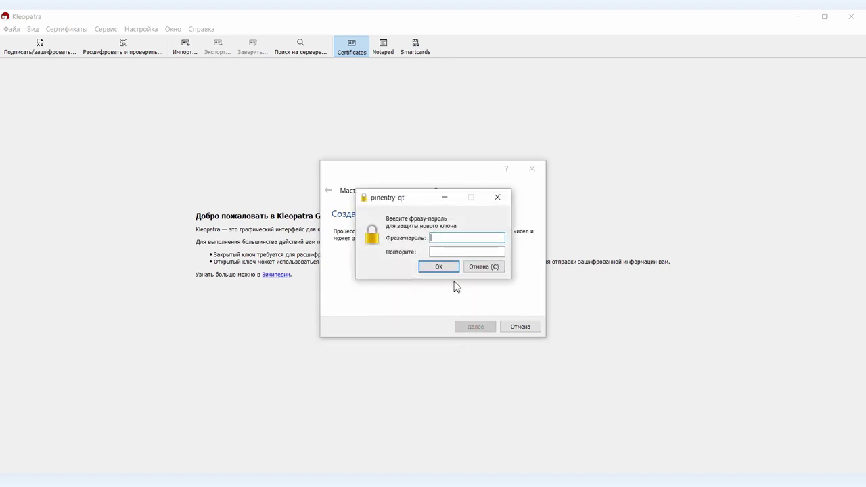
{"action": "type", "text": "••••••••••••"}
{"action": "key", "text": "Tab"}
{"action": "type", "text": "••••••••••••"}
{"action": "left_click", "coordinate": [440, 268]}
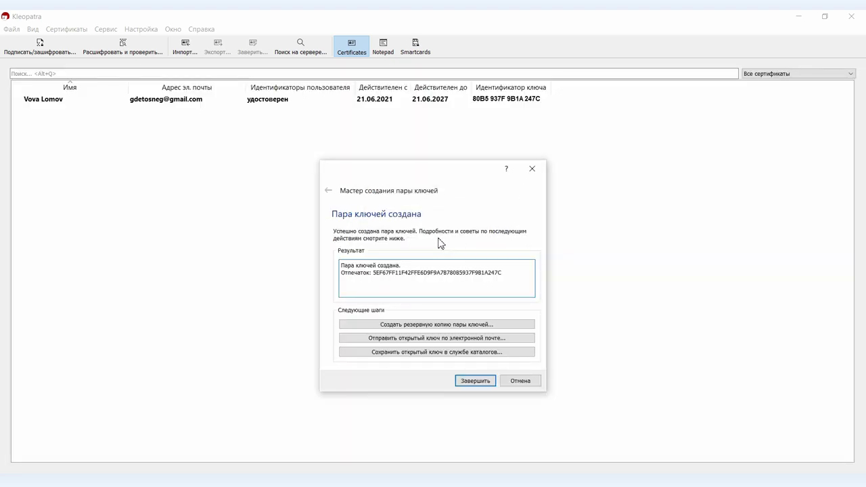
- Back up the secret key to a _SECRET file, remove the key ID from the name, and close the wizard
{"action": "left_click", "coordinate": [422, 325]}
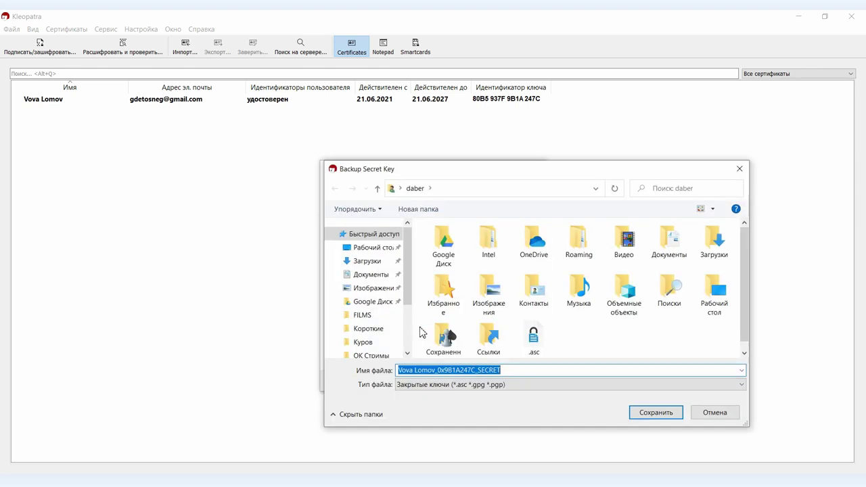
{"action": "left_click_drag", "start_coordinate": [438, 370], "coordinate": [477, 371]}
{"action": "key", "text": "BackSpace"}
{"action": "key", "text": "BackSpace"}
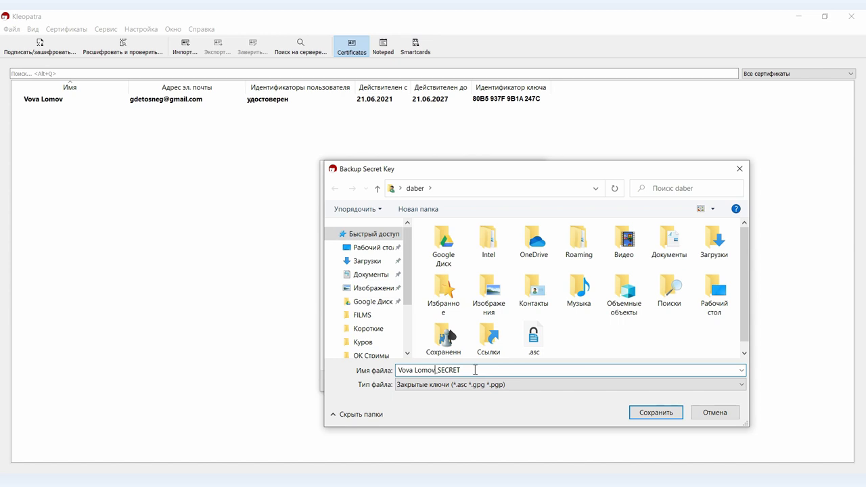
{"action": "left_click", "coordinate": [663, 415]}
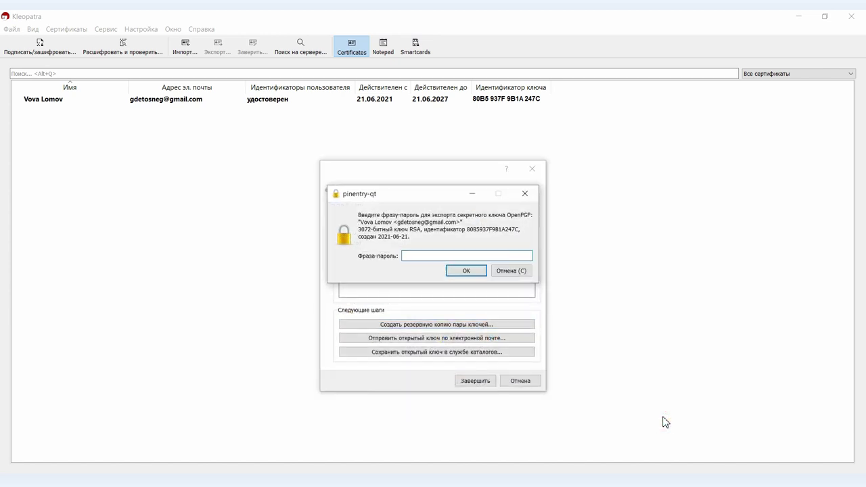
{"action": "type", "text": "************"}
{"action": "key", "text": "Return"}
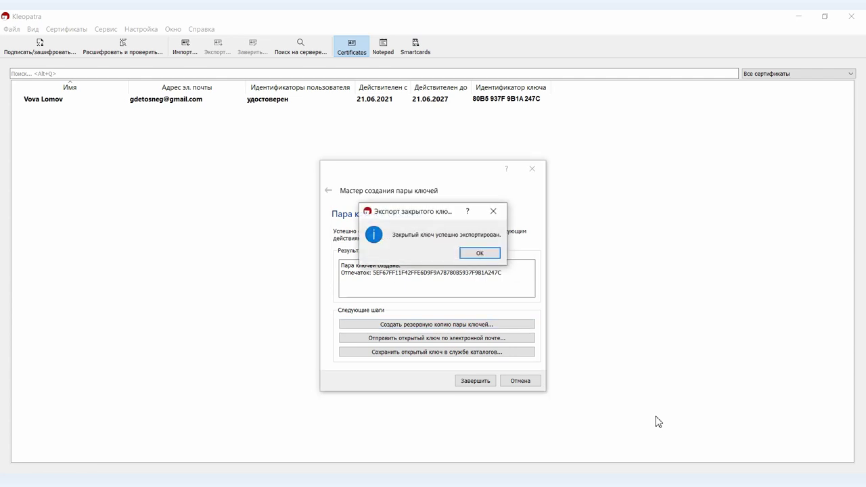
{"action": "left_click", "coordinate": [479, 253]}
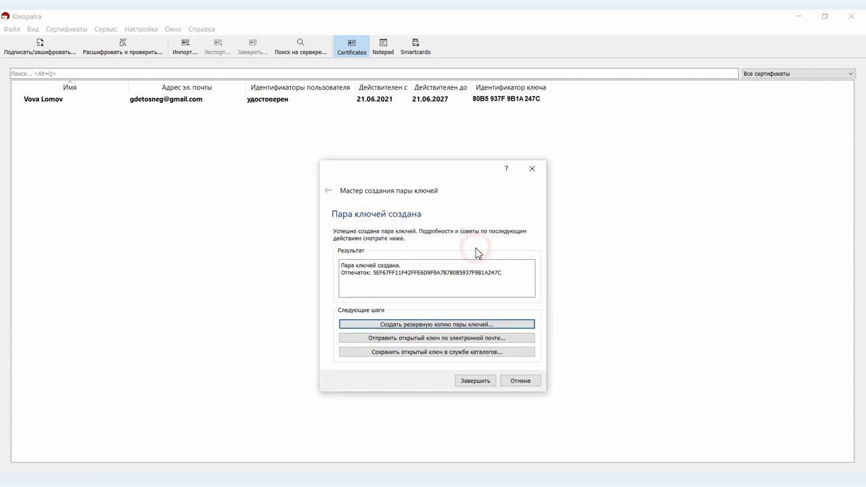
{"action": "left_click", "coordinate": [479, 380]}
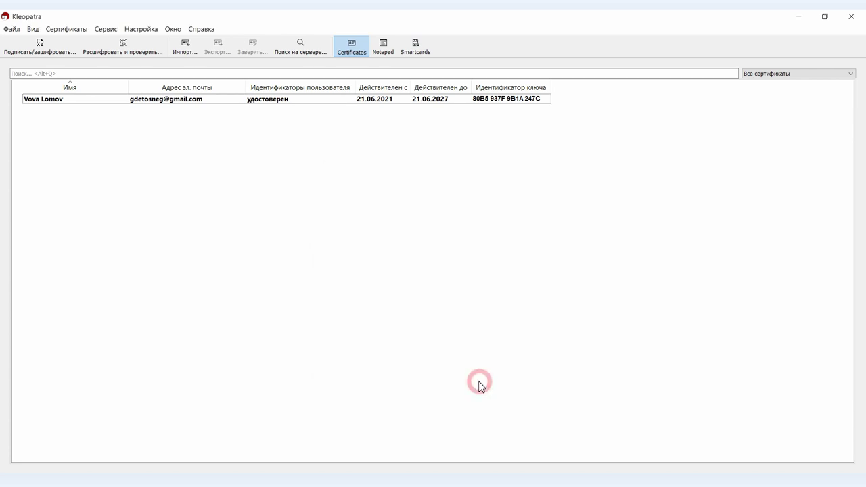
- Select your certificate and choose kurov.jpg from FILMS > Прфмой эфир > Куров for signing and encryption
{"action": "left_click", "coordinate": [251, 100]}
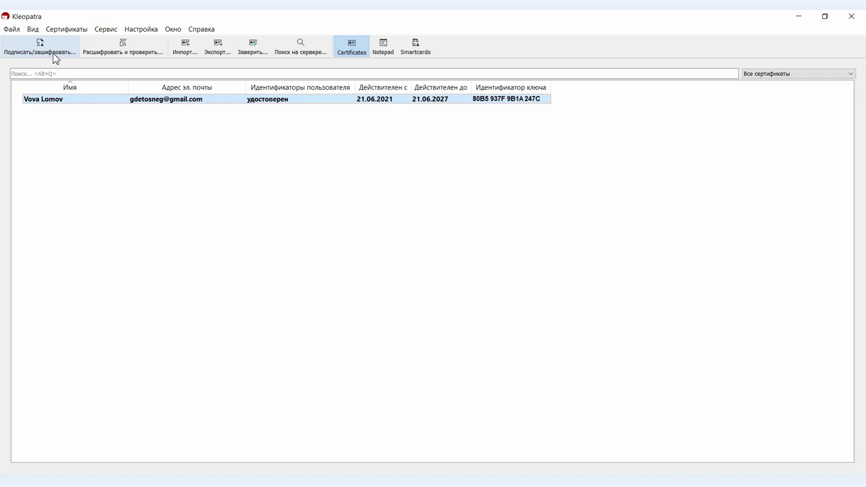
{"action": "left_click", "coordinate": [54, 58]}
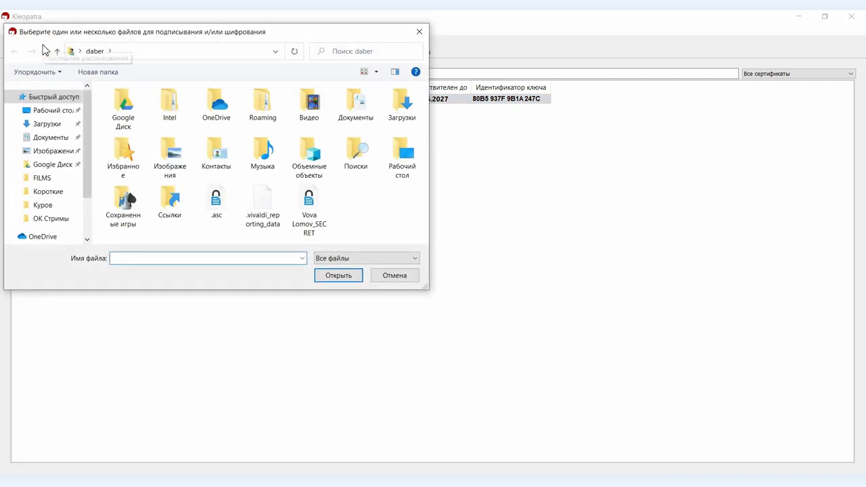
{"action": "left_click", "coordinate": [47, 179]}
{"action": "double_click", "coordinate": [138, 142]}
{"action": "double_click", "coordinate": [132, 126]}
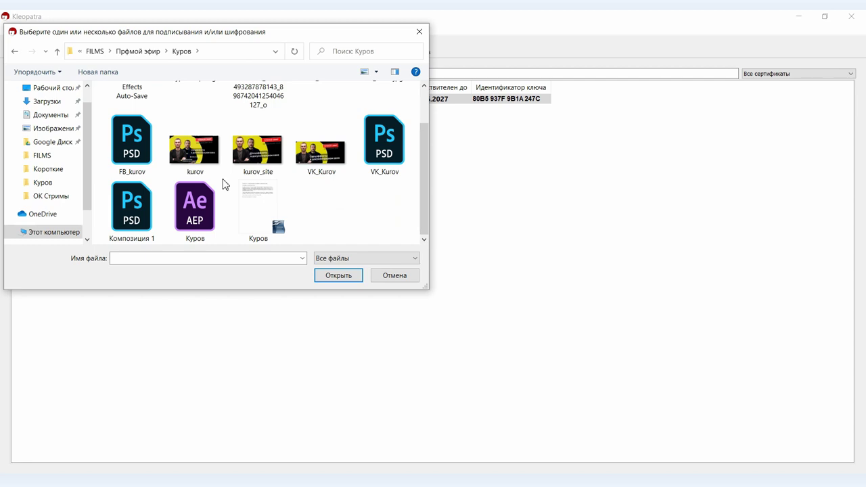
{"action": "left_click", "coordinate": [195, 146]}
{"action": "left_click", "coordinate": [328, 276]}
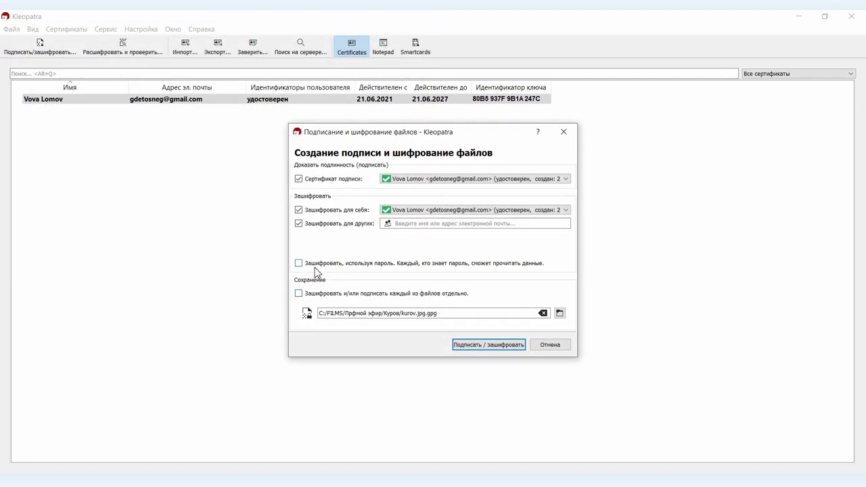
- Sign and encrypt kurov.jpg into kurov.jpg.gpg using your passphrase
{"action": "left_click", "coordinate": [491, 347]}
{"action": "type", "text": "*************"}
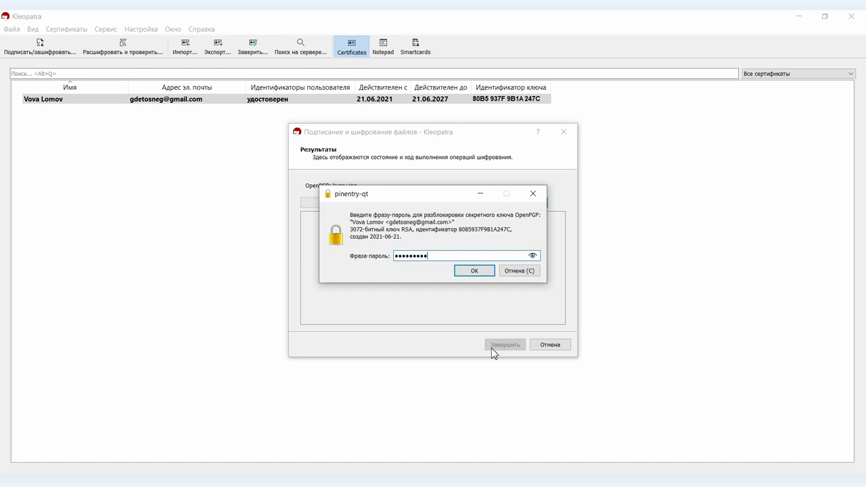
{"action": "key", "text": "Return"}
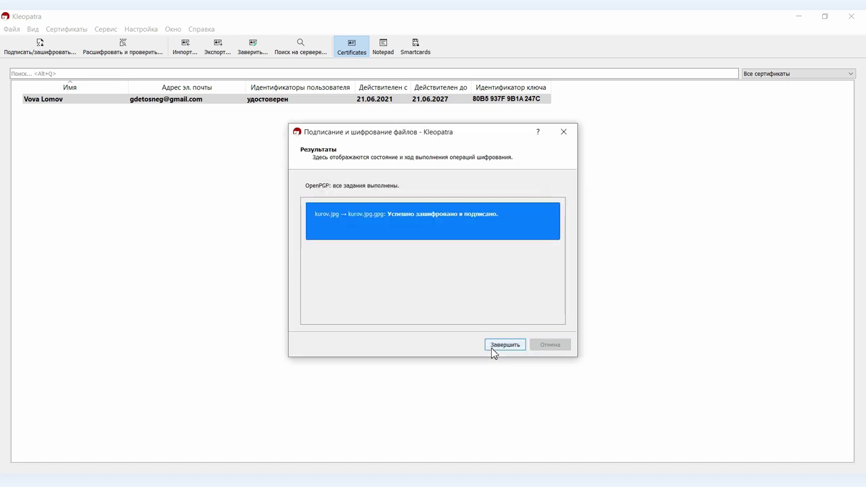
{"action": "left_click", "coordinate": [498, 345]}
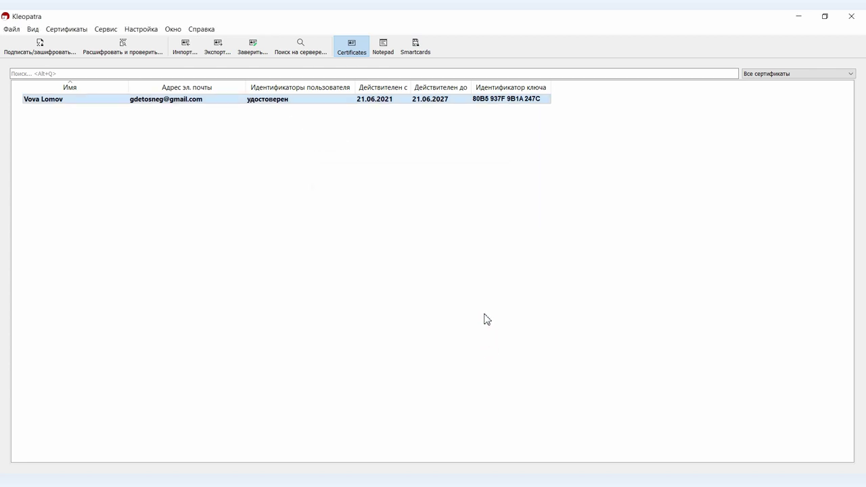
- Decrypt kurov.jpg.gpg, declining to overwrite the existing kurov.jpg
{"action": "left_click", "coordinate": [126, 53]}
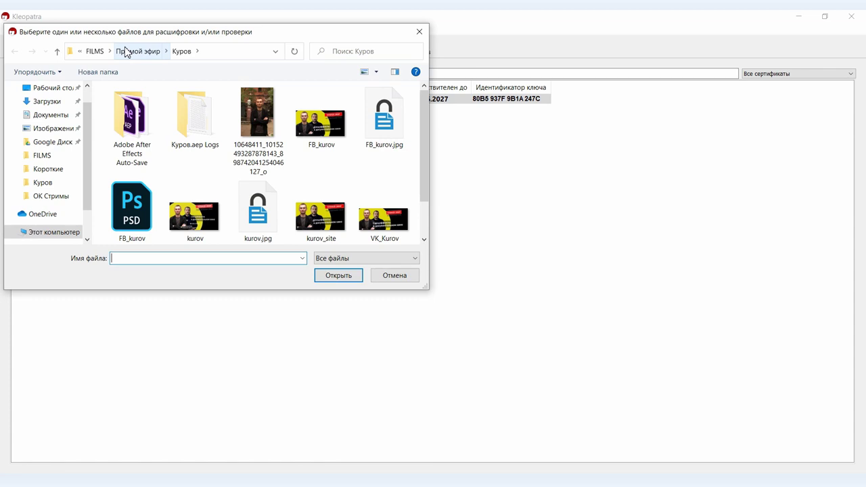
{"action": "left_click", "coordinate": [263, 207]}
{"action": "double_click", "coordinate": [266, 210]}
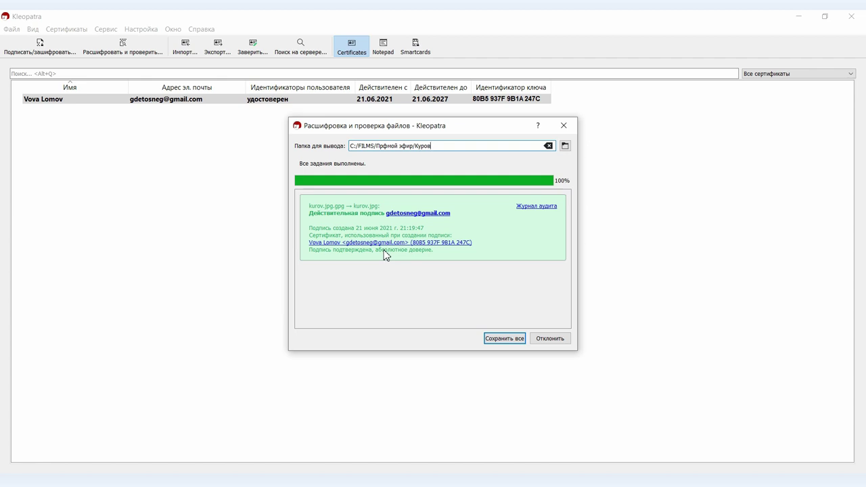
{"action": "left_click", "coordinate": [492, 342]}
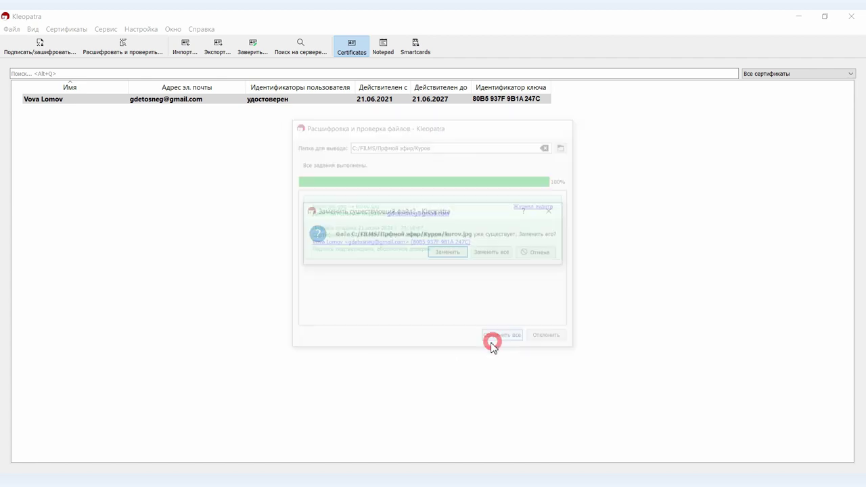
{"action": "left_click", "coordinate": [534, 255]}
- Decrypt kurov.jpg.gpg again, saving the output into the Прфмой эфир folder
{"action": "left_click", "coordinate": [126, 50]}
{"action": "left_click", "coordinate": [287, 229]}
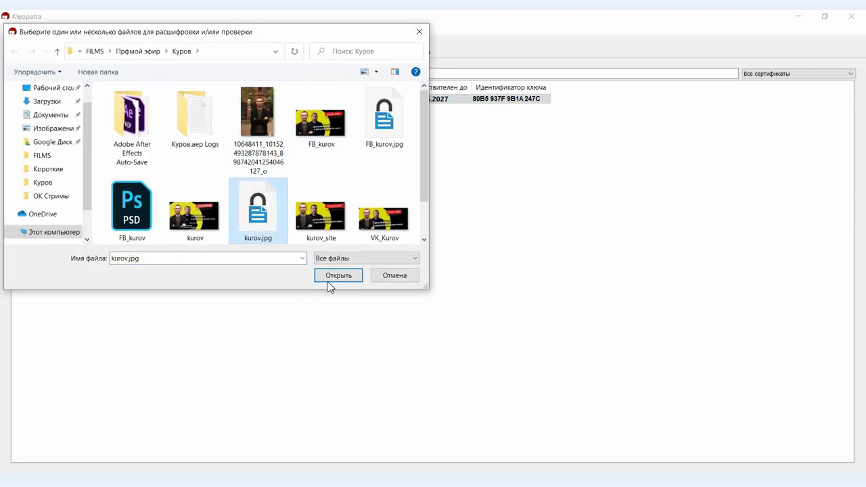
{"action": "left_click", "coordinate": [328, 281]}
{"action": "left_click", "coordinate": [565, 146]}
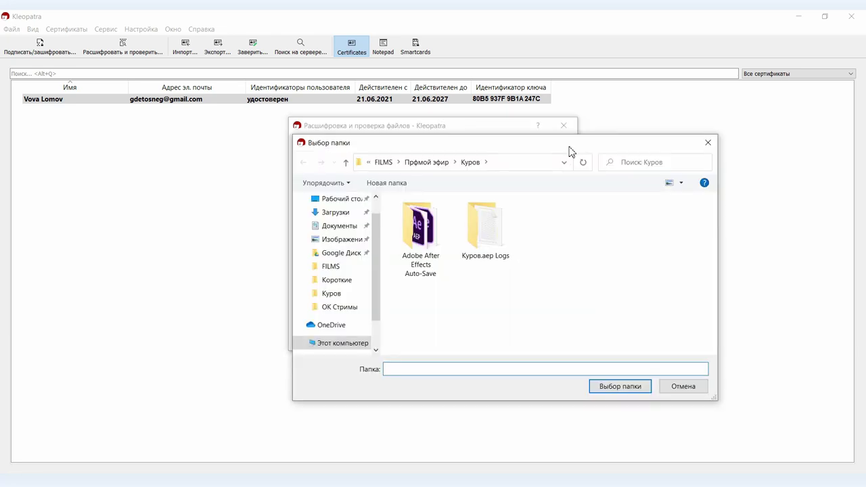
{"action": "left_click", "coordinate": [431, 166]}
{"action": "left_click", "coordinate": [619, 386]}
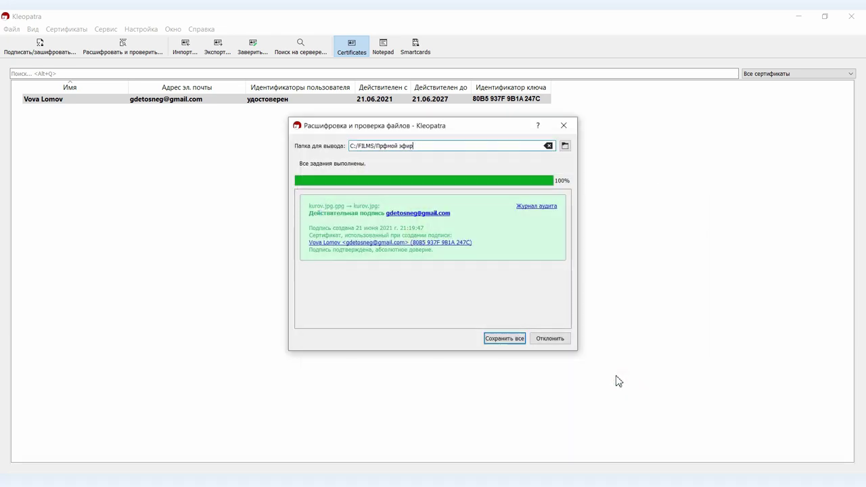
{"action": "left_click", "coordinate": [509, 342]}
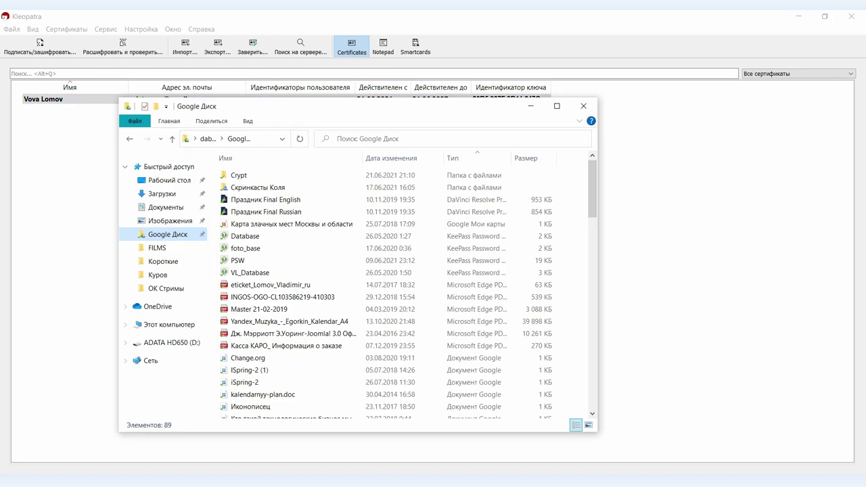
- Confirm the decrypted kurov image in FILMS > Прфмой эфир, then select kurov.jpg.gpg in Куров
{"action": "left_click_drag", "start_coordinate": [340, 109], "coordinate": [546, 113]}
{"action": "left_click", "coordinate": [372, 328]}
{"action": "left_click", "coordinate": [361, 254]}
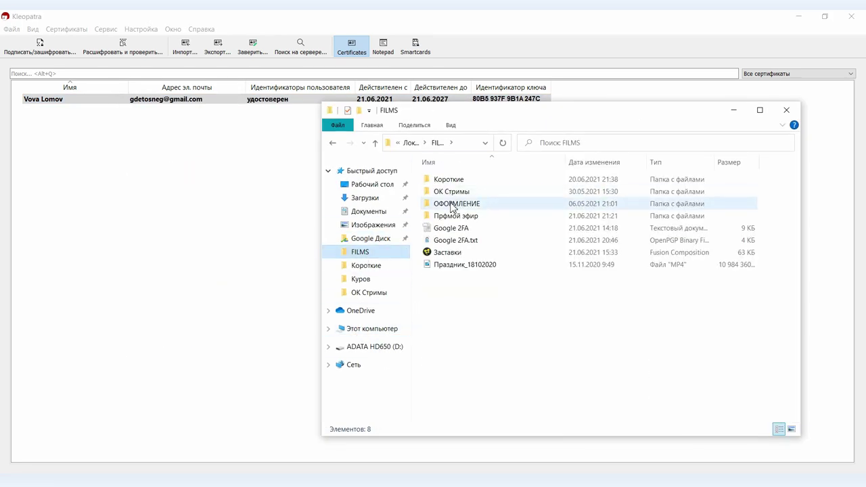
{"action": "double_click", "coordinate": [452, 213]}
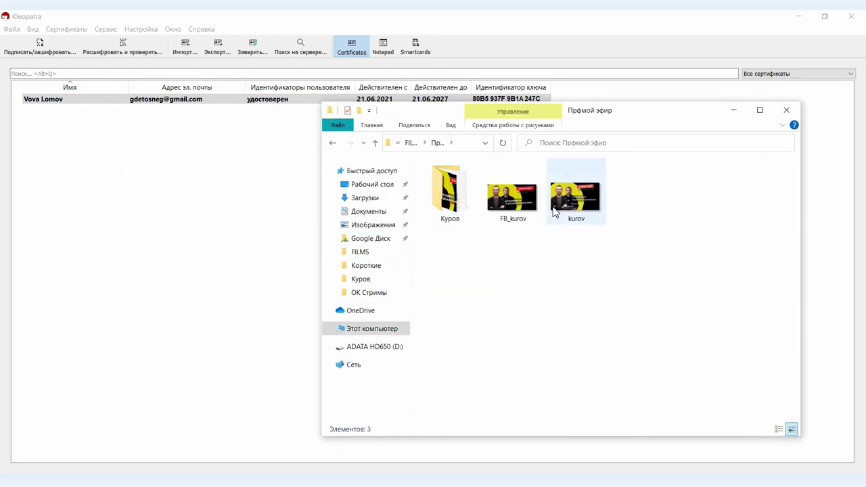
{"action": "left_click", "coordinate": [572, 196]}
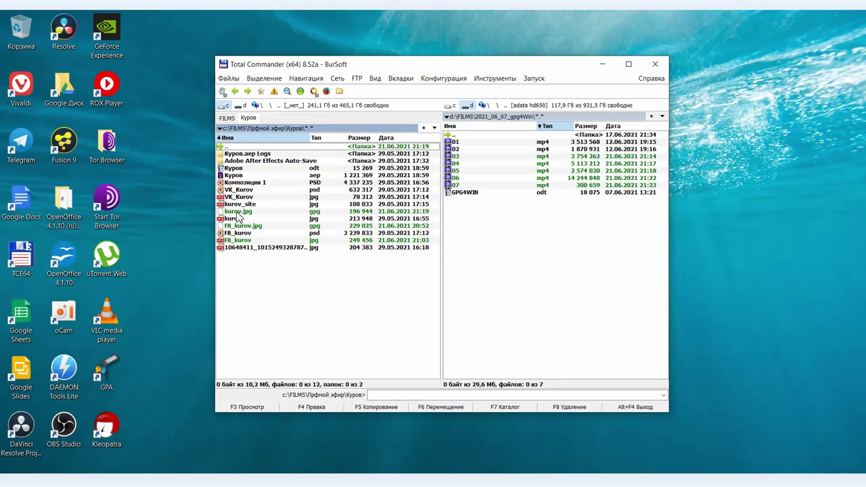
{"action": "left_click", "coordinate": [242, 212]}
- Decrypt kurov.jpg.gpg from Total Commander with the passphrase, discard the output, and relaunch Kleopatra
{"action": "double_click", "coordinate": [240, 212]}
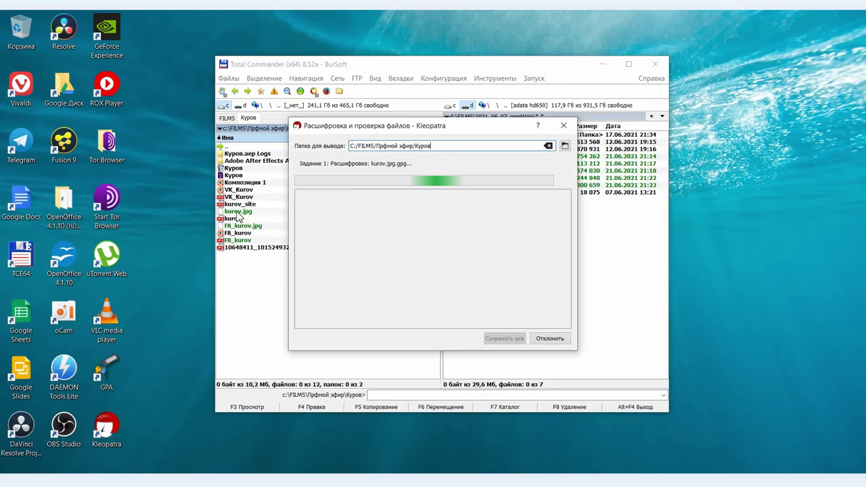
{"action": "type", "text": "*************"}
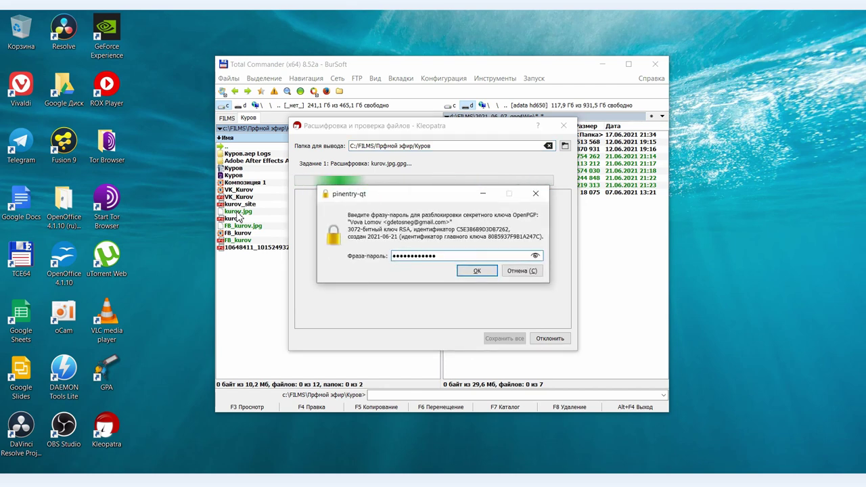
{"action": "left_click", "coordinate": [476, 271]}
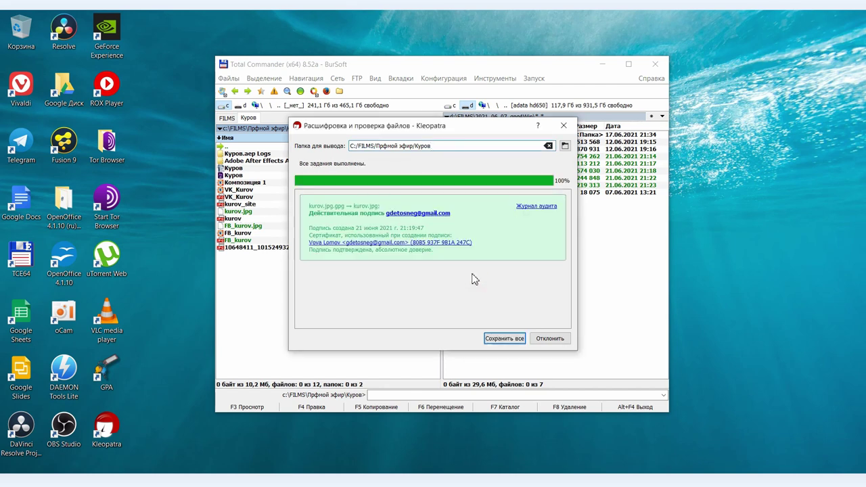
{"action": "left_click", "coordinate": [546, 342]}
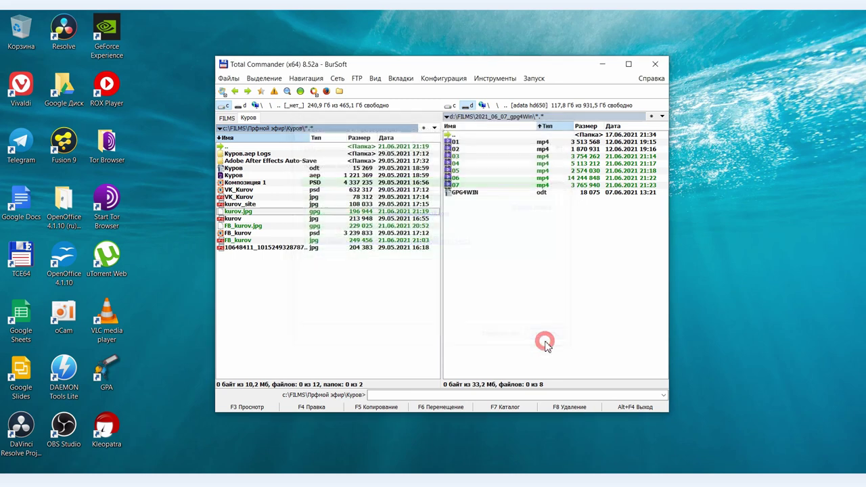
{"action": "double_click", "coordinate": [116, 429]}
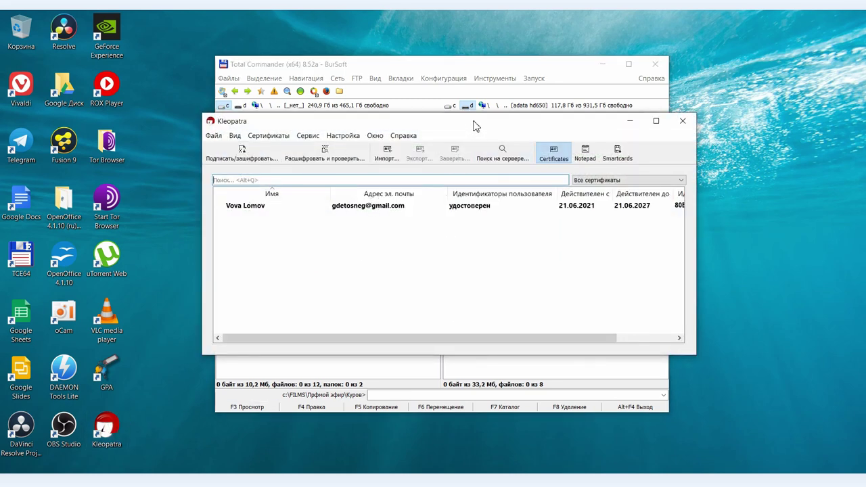
- Export your own public key to Documents, removing the key ID from the file name
{"action": "double_click", "coordinate": [475, 125]}
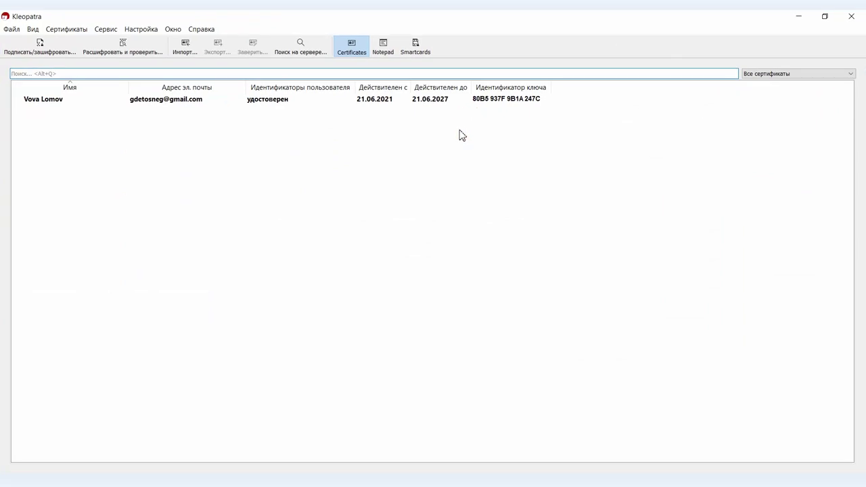
{"action": "right_click", "coordinate": [196, 108]}
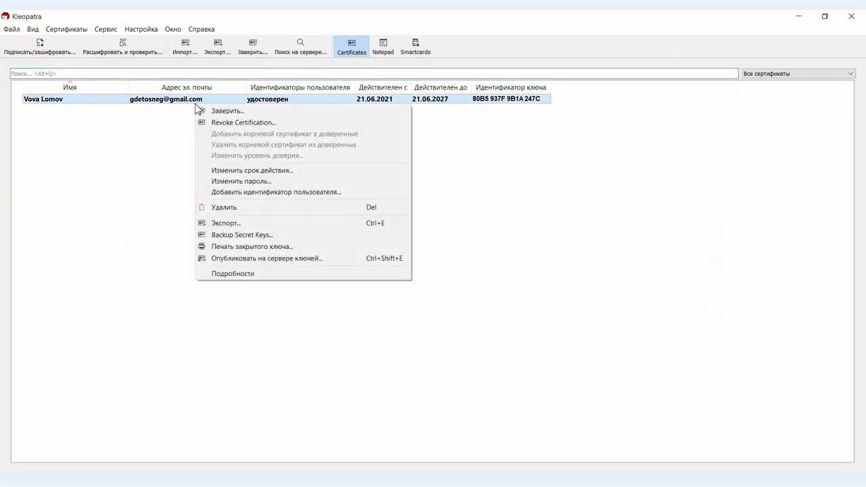
{"action": "left_click", "coordinate": [223, 224]}
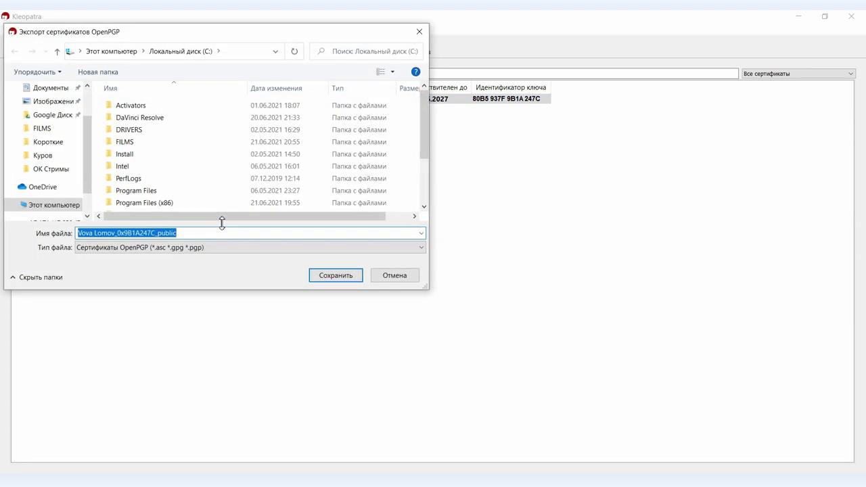
{"action": "left_click_drag", "start_coordinate": [256, 30], "coordinate": [304, 34]}
{"action": "left_click_drag", "start_coordinate": [205, 236], "coordinate": [165, 236]}
{"action": "key", "text": "BackSpace"}
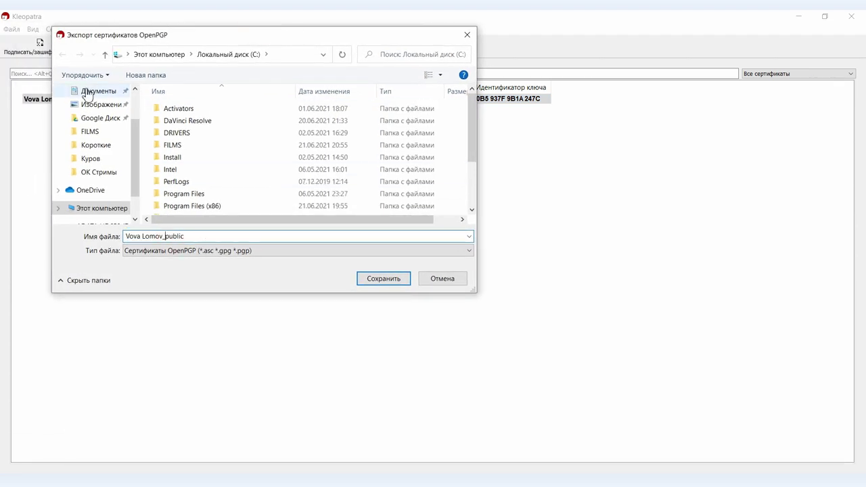
{"action": "left_click", "coordinate": [86, 93]}
{"action": "left_click", "coordinate": [375, 279]}
- Open the folder with the exported key, then bring up the contact's key file in Telegram
{"action": "left_click", "coordinate": [443, 472]}
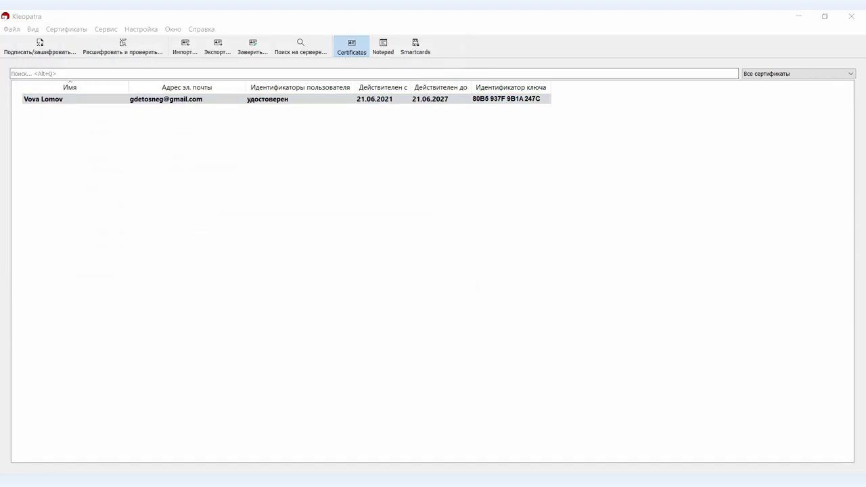
{"action": "left_click_drag", "start_coordinate": [423, 267], "coordinate": [472, 293]}
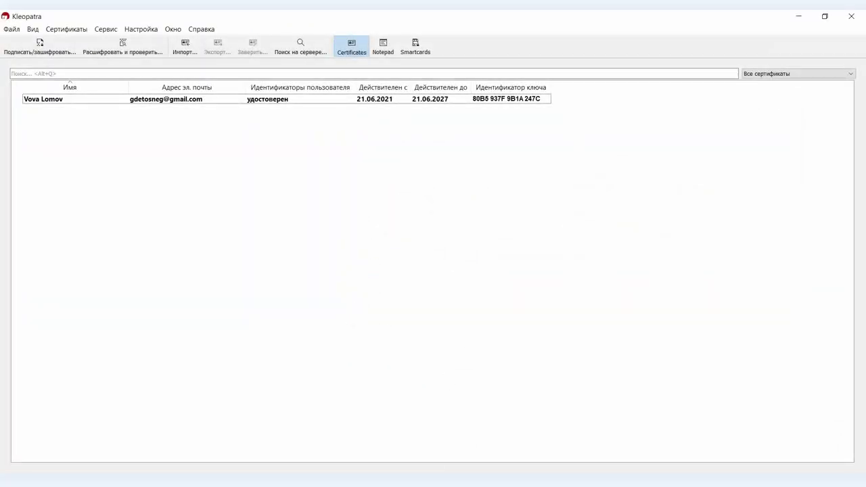
{"action": "left_click", "coordinate": [422, 466]}
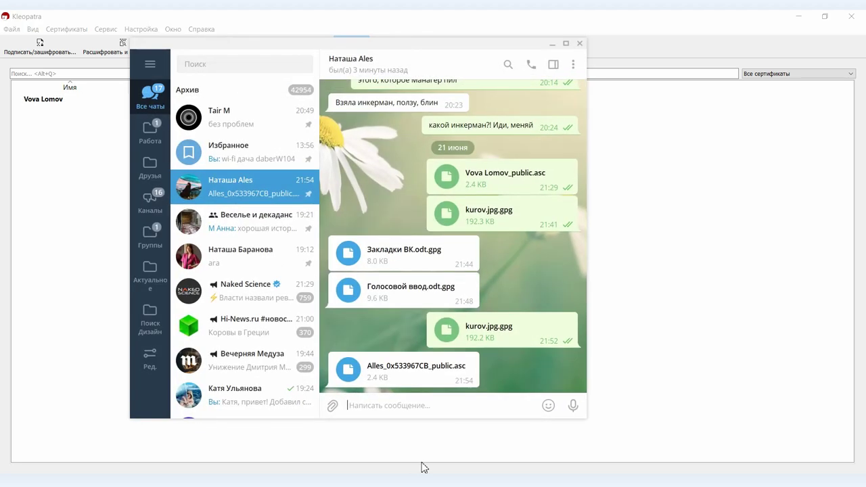
{"action": "right_click", "coordinate": [352, 376]}
- Save the contact's .asc key from Telegram to Downloads and import it into Kleopatra
{"action": "left_click", "coordinate": [393, 303]}
{"action": "left_click", "coordinate": [465, 290]}
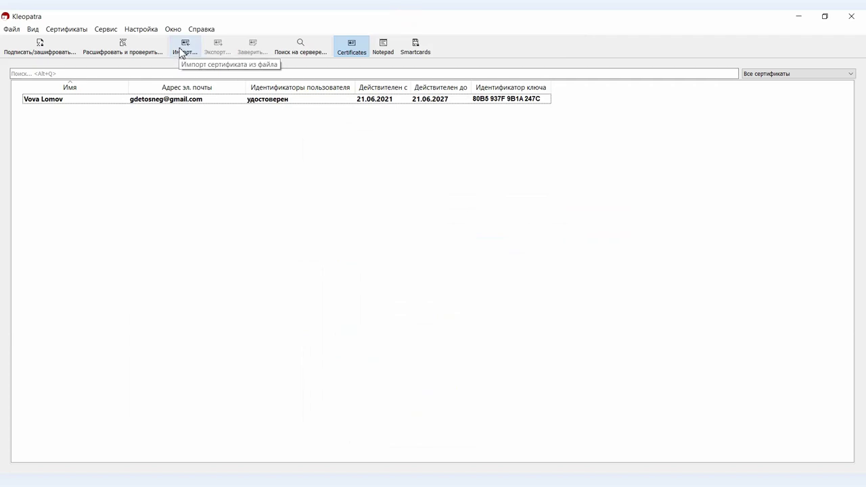
{"action": "left_click", "coordinate": [183, 51]}
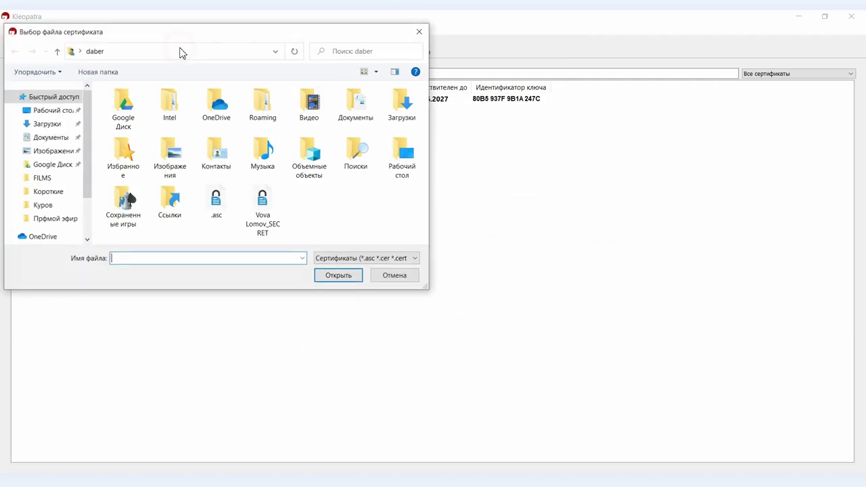
{"action": "left_click", "coordinate": [48, 123]}
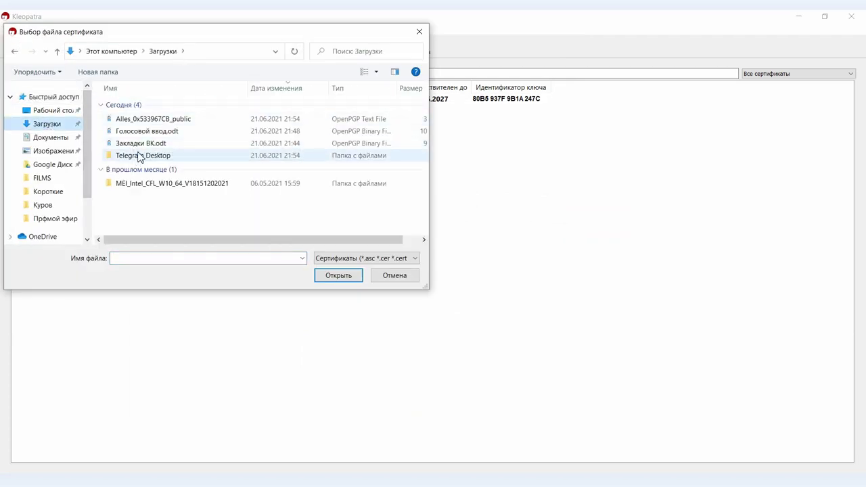
{"action": "double_click", "coordinate": [151, 120]}
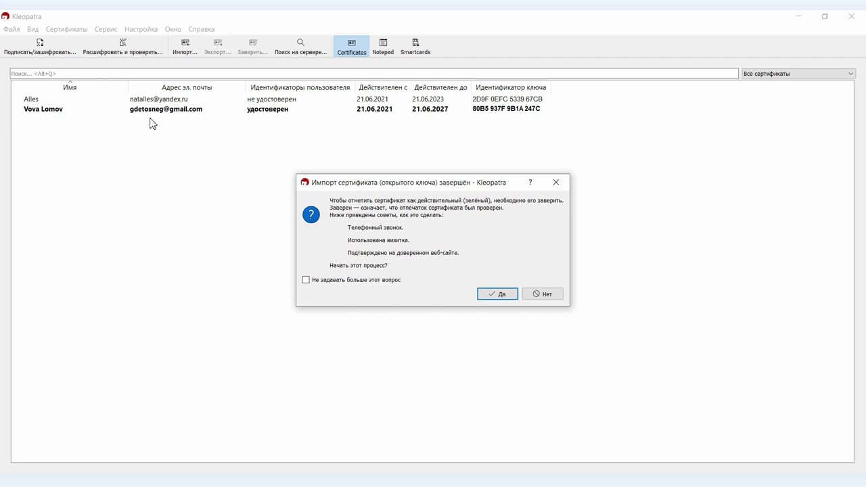
- Certify the contact's imported certificate with your own key, then view your own certificate's details
{"action": "left_click", "coordinate": [500, 295]}
{"action": "left_click_drag", "start_coordinate": [346, 107], "coordinate": [450, 148]}
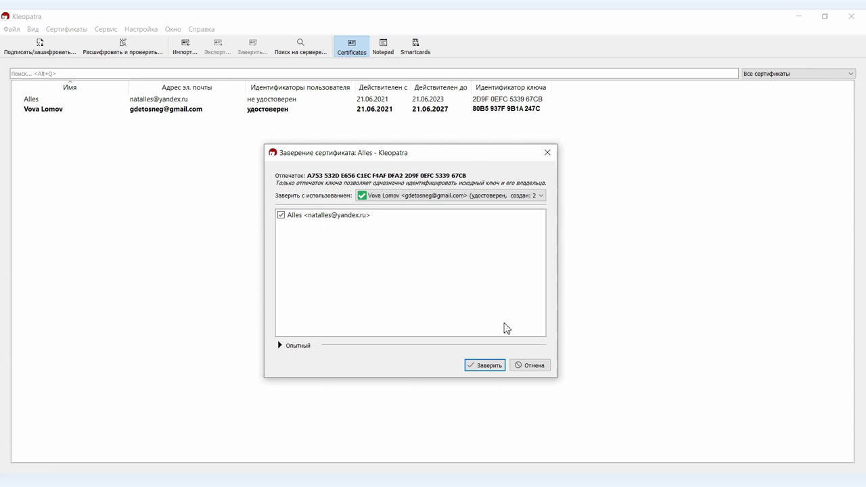
{"action": "left_click", "coordinate": [491, 366]}
{"action": "left_click", "coordinate": [452, 261]}
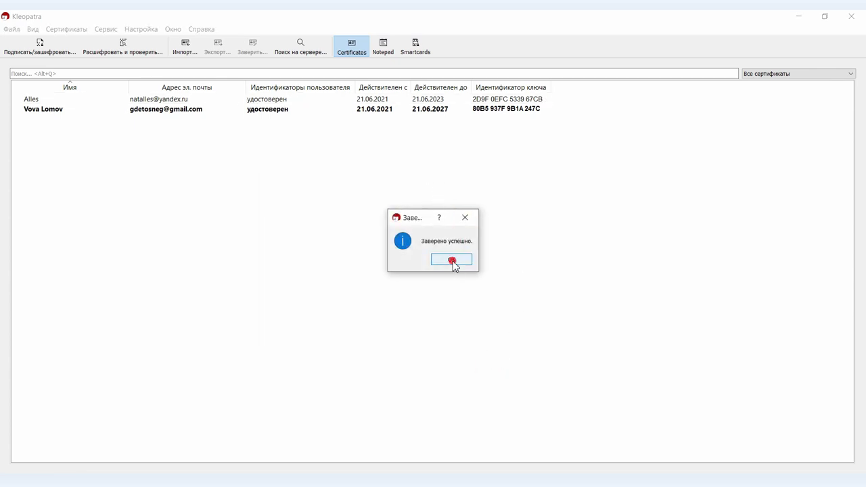
{"action": "double_click", "coordinate": [274, 109]}
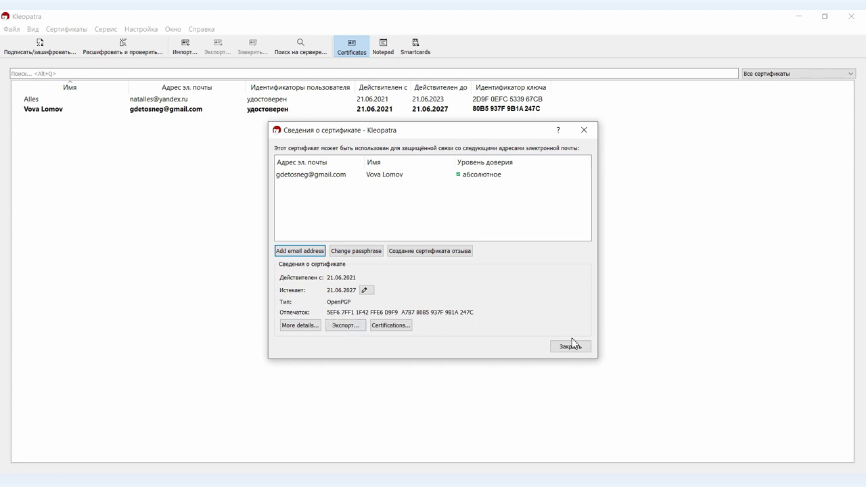
- Choose FB_kurov.jpg as the file to sign and encrypt
{"action": "left_click", "coordinate": [571, 345]}
{"action": "left_click", "coordinate": [36, 46]}
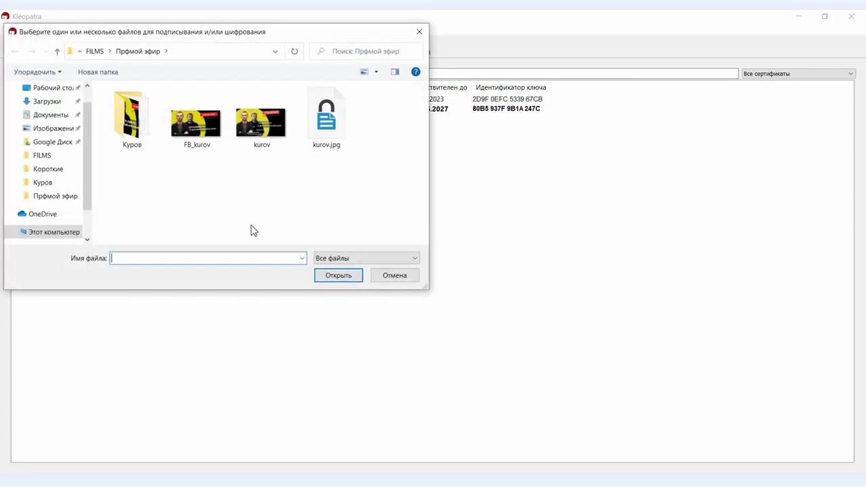
{"action": "left_click", "coordinate": [359, 192]}
{"action": "double_click", "coordinate": [359, 192]}
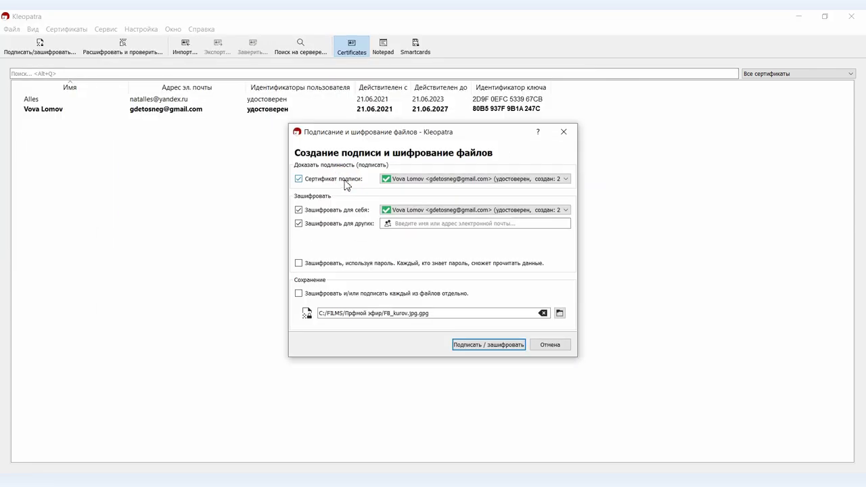
- Add the contact as an encryption recipient and sign/encrypt FB_kurov.jpg into FB_kurov.jpg.gpg
{"action": "left_click", "coordinate": [409, 221]}
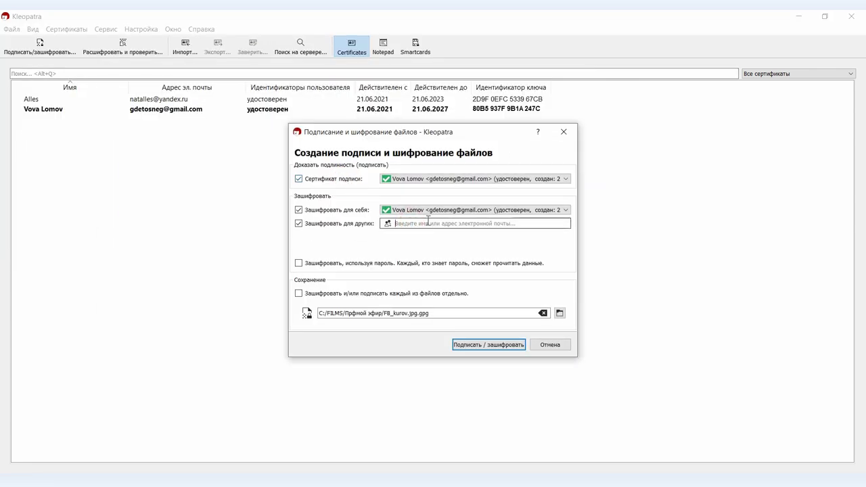
{"action": "type", "text": "al"}
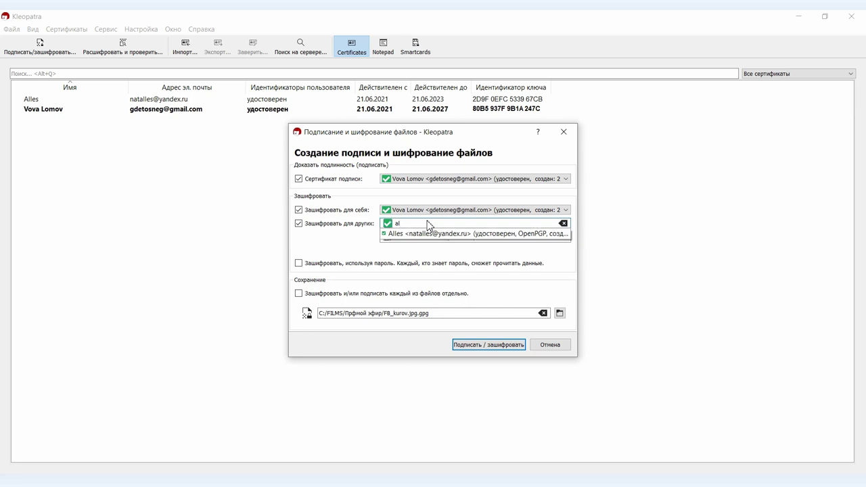
{"action": "left_click", "coordinate": [440, 234]}
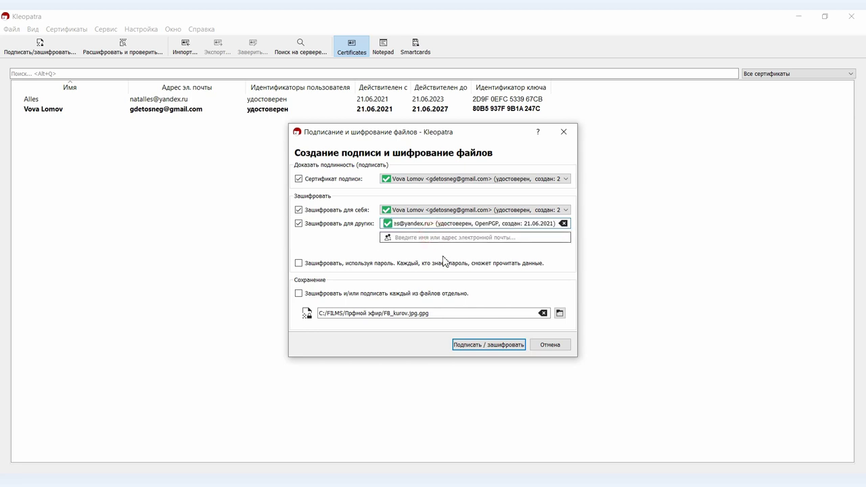
{"action": "left_click", "coordinate": [459, 345]}
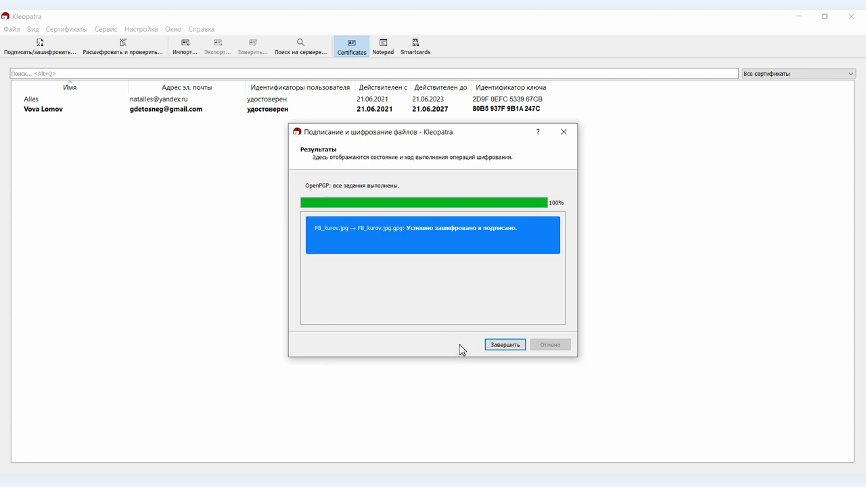
{"action": "left_click", "coordinate": [503, 345]}
- Send FB_kurov.jpg.gpg from FILMS > Прфмой эфир into the contact's Telegram chat
{"action": "key", "text": "alt+Tab"}
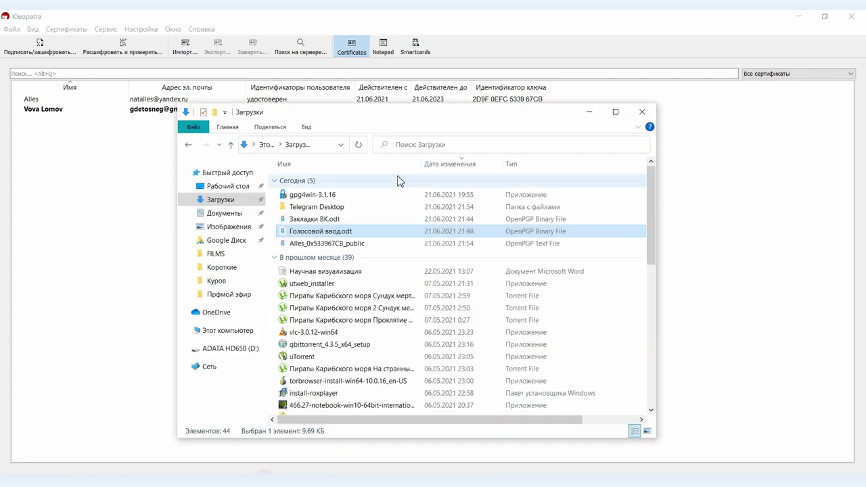
{"action": "left_click", "coordinate": [223, 251]}
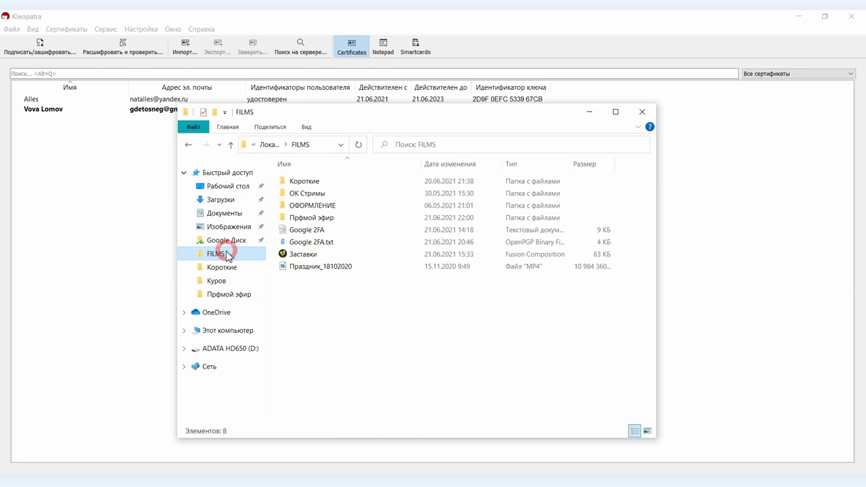
{"action": "double_click", "coordinate": [304, 218]}
{"action": "left_click", "coordinate": [443, 206]}
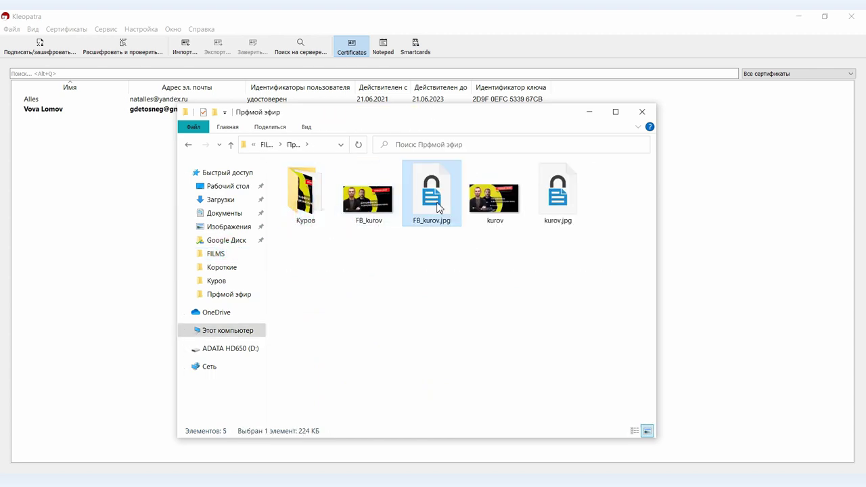
{"action": "left_click_drag", "start_coordinate": [424, 206], "coordinate": [447, 355]}
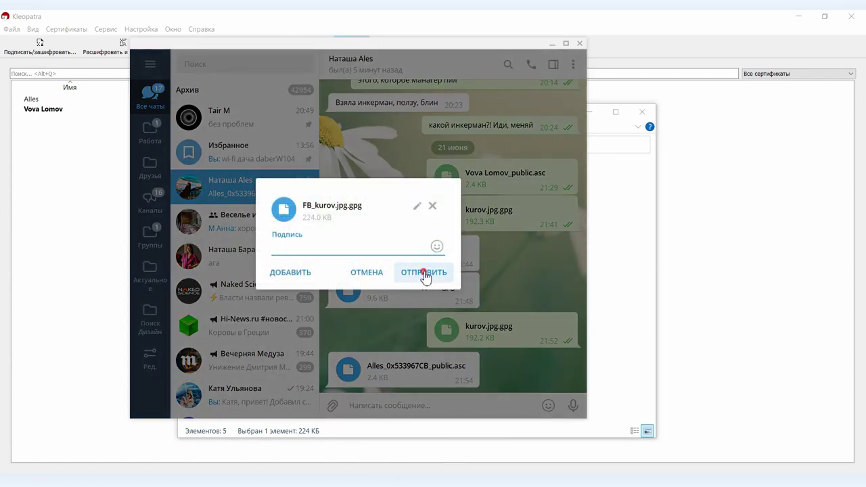
{"action": "left_click", "coordinate": [423, 273]}
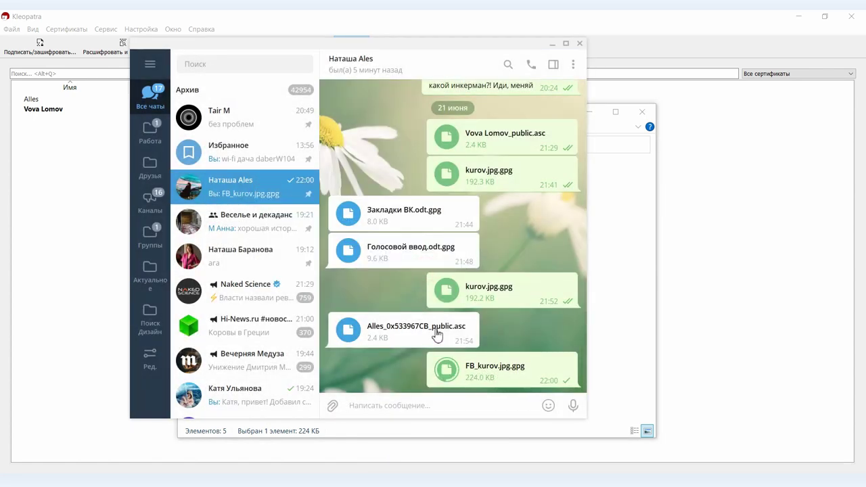